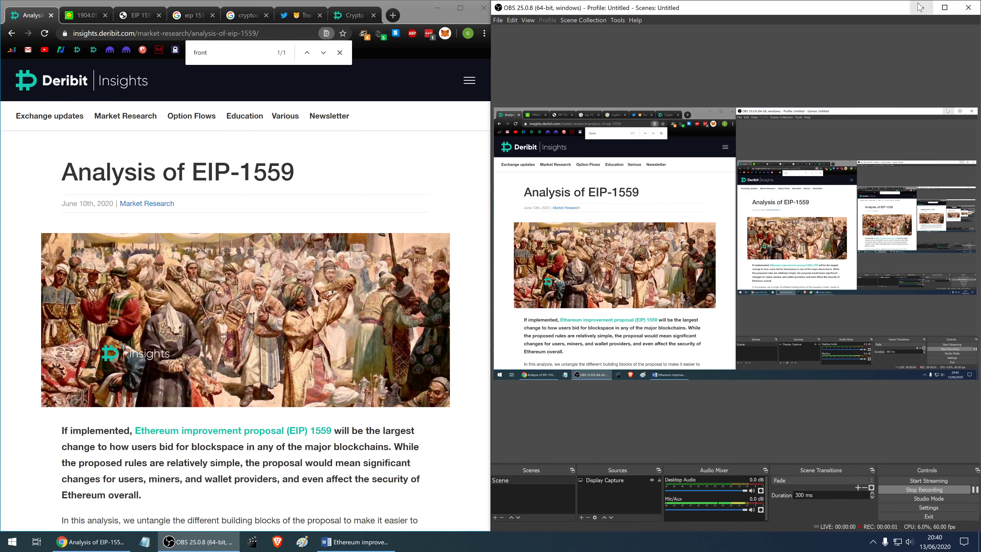
Minimize OBS so Word sits beside the Deribit article, then scroll through the article.
left_click(920, 7)
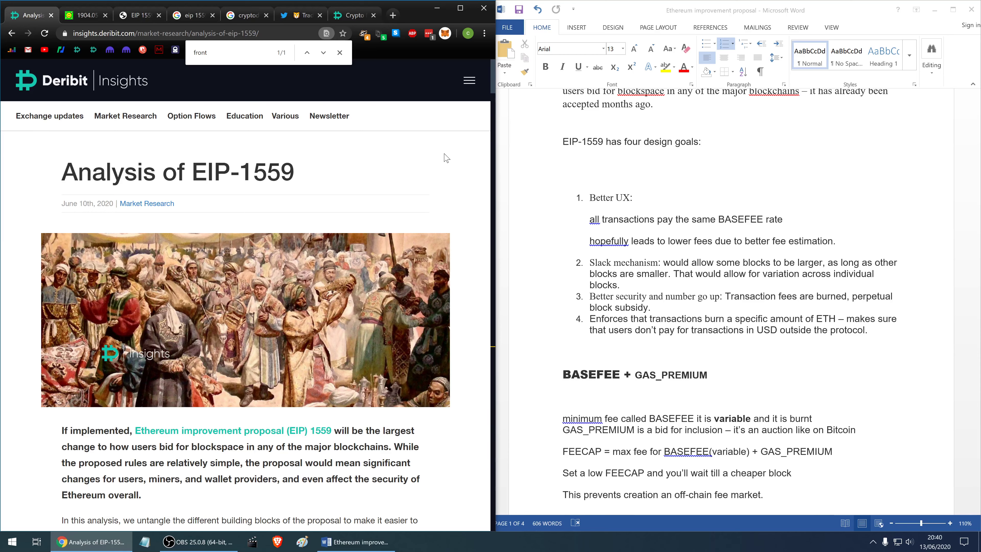
scroll(684, 284, "up", 2)
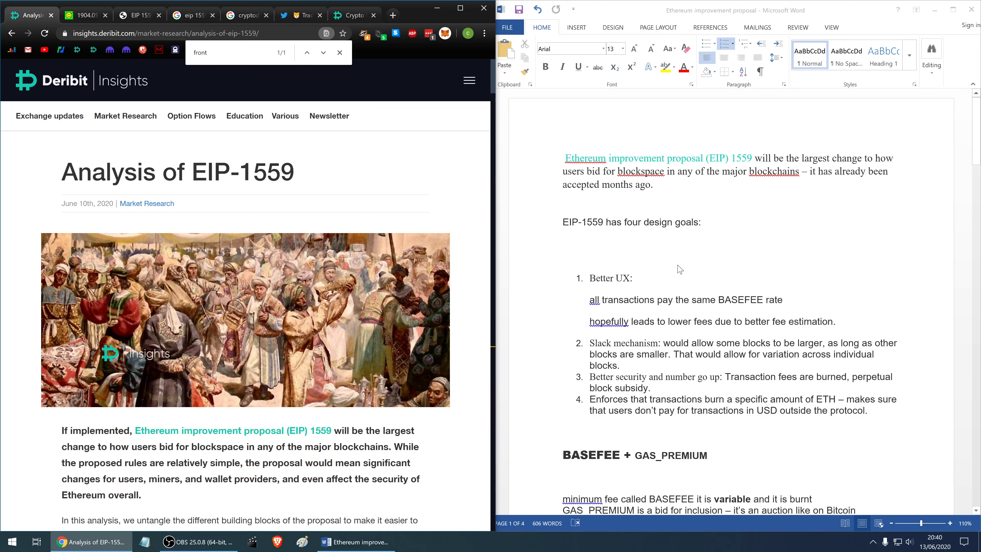
left_click_drag(487, 78, 479, 421)
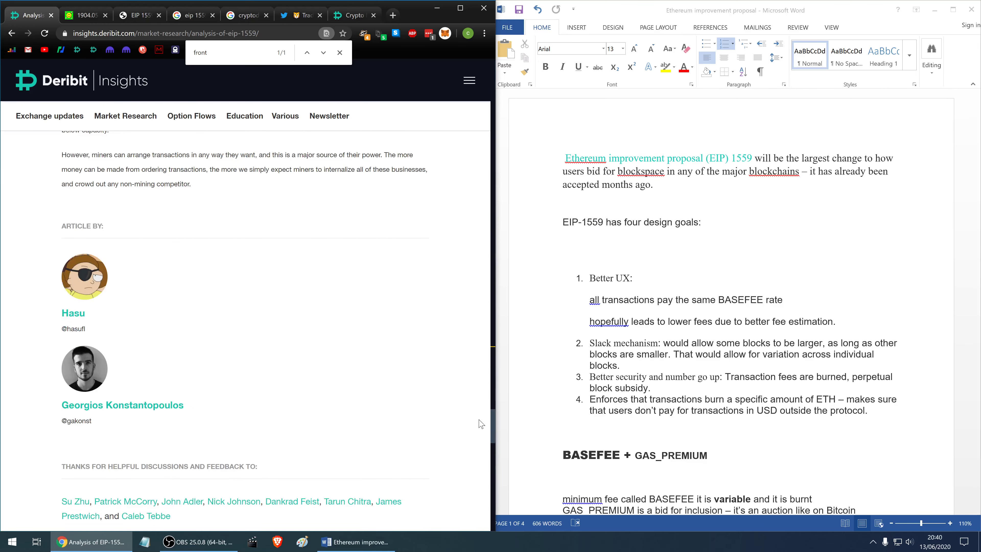
left_click_drag(481, 423, 491, 69)
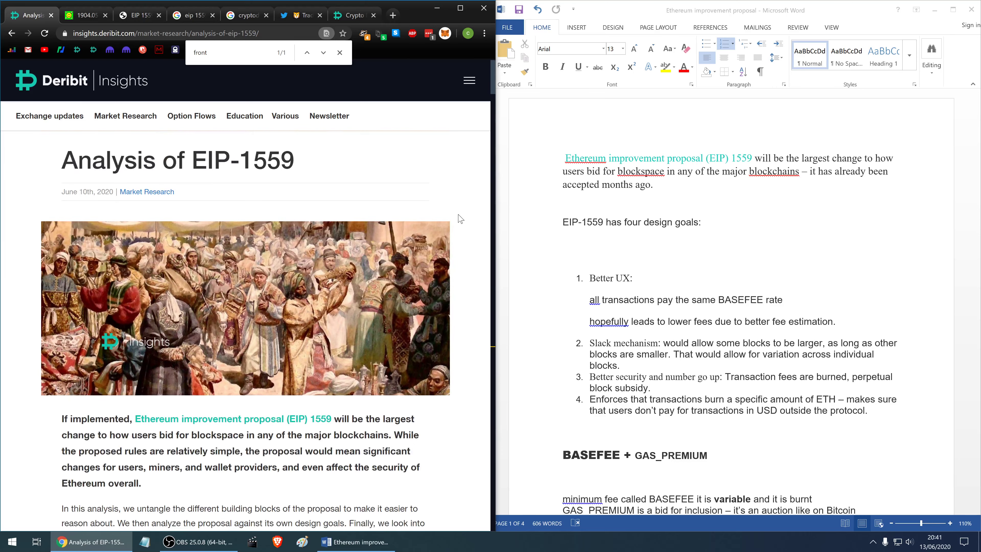
scroll(453, 189, "down", 2)
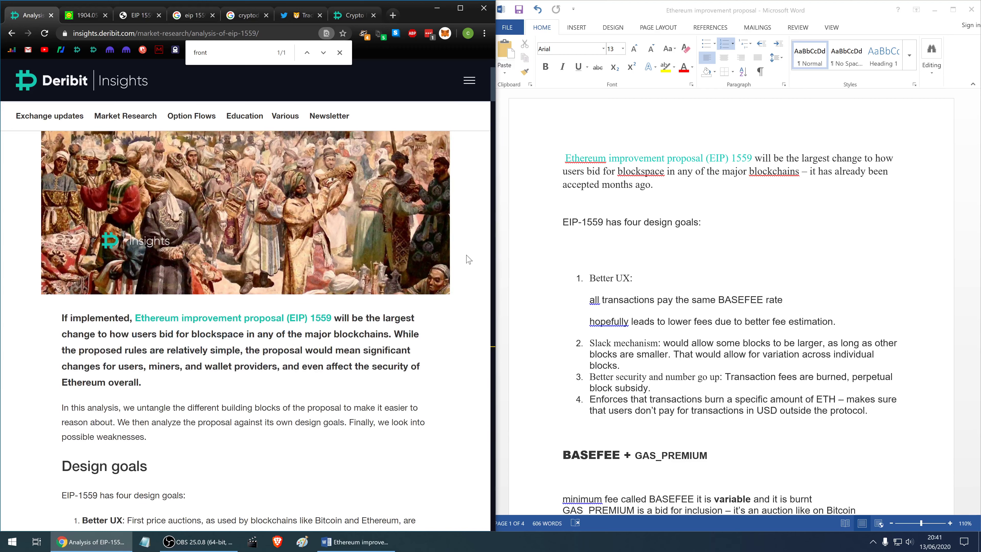
scroll(470, 257, "up", 2)
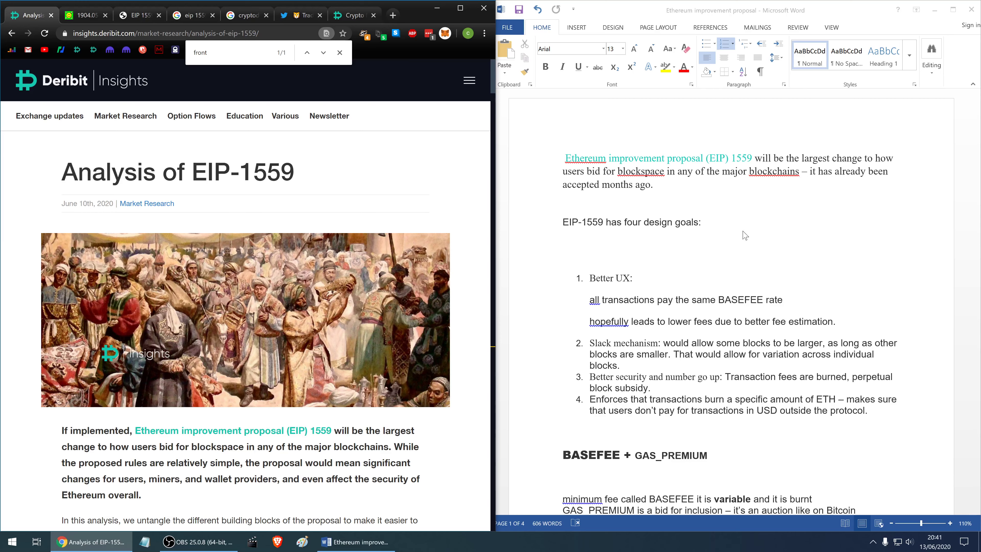
scroll(725, 249, "down", 2)
scroll(726, 248, "down", 1)
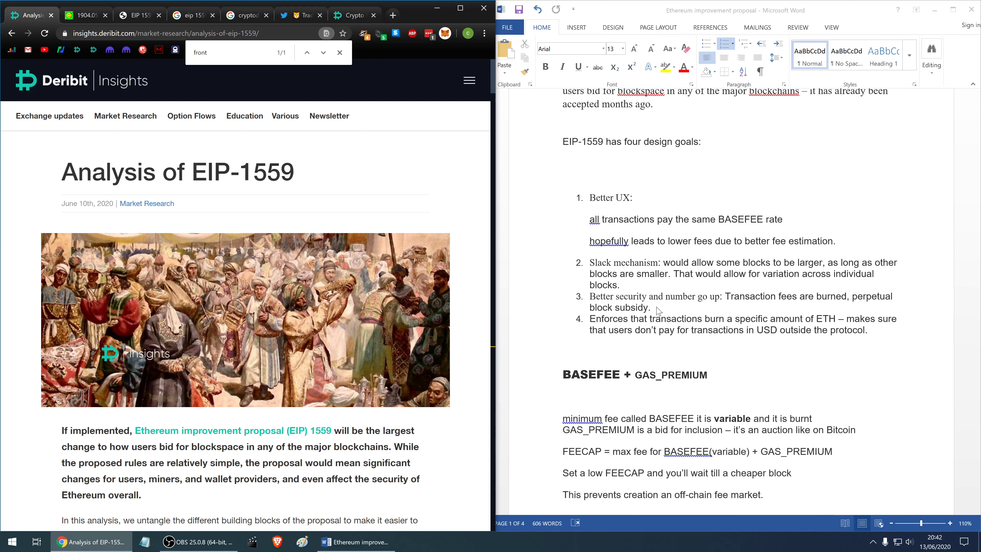
View the burning-ETH tweet's EIP 1559 slide and ETH price chart images, then return to Word.
left_click(295, 18)
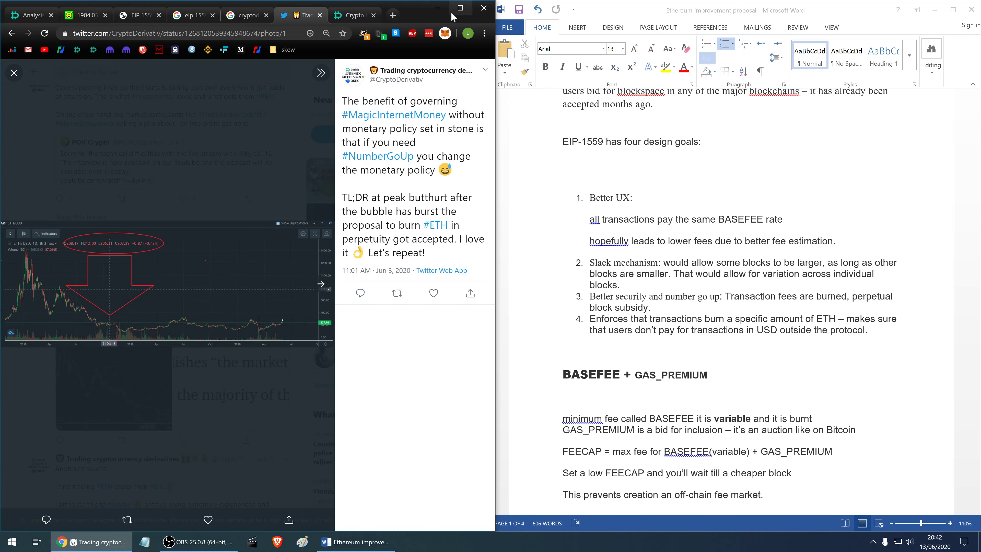
left_click(460, 7)
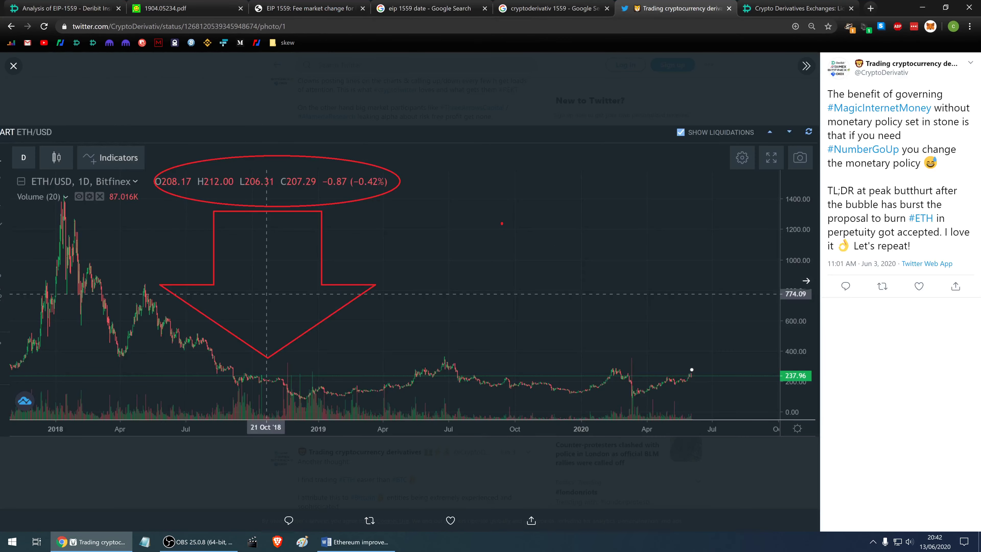
left_click(806, 281)
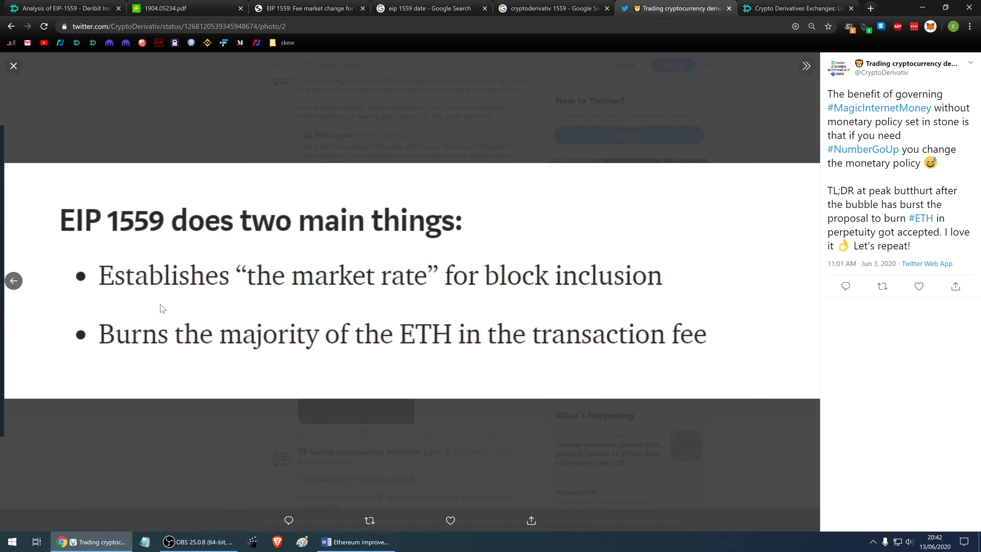
left_click(15, 279)
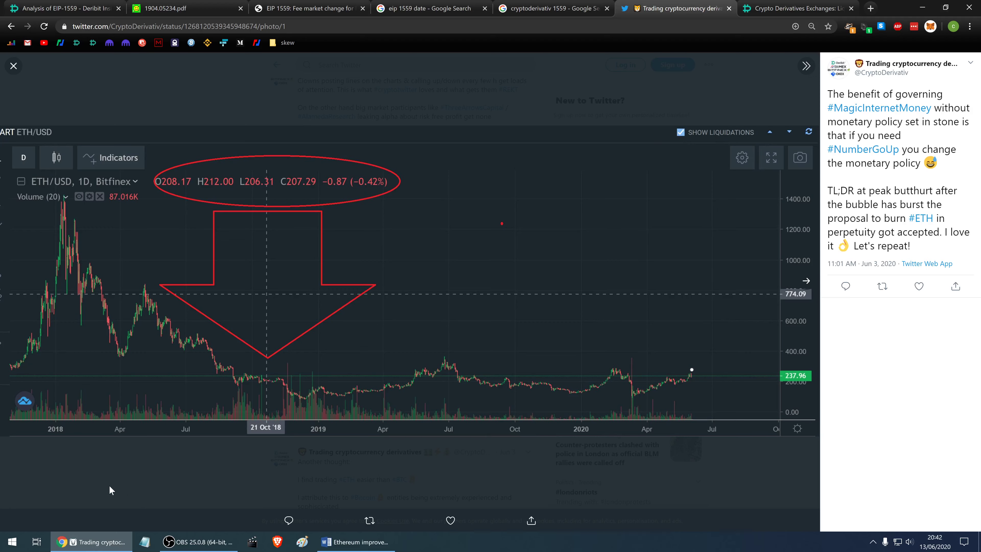
left_click(109, 466)
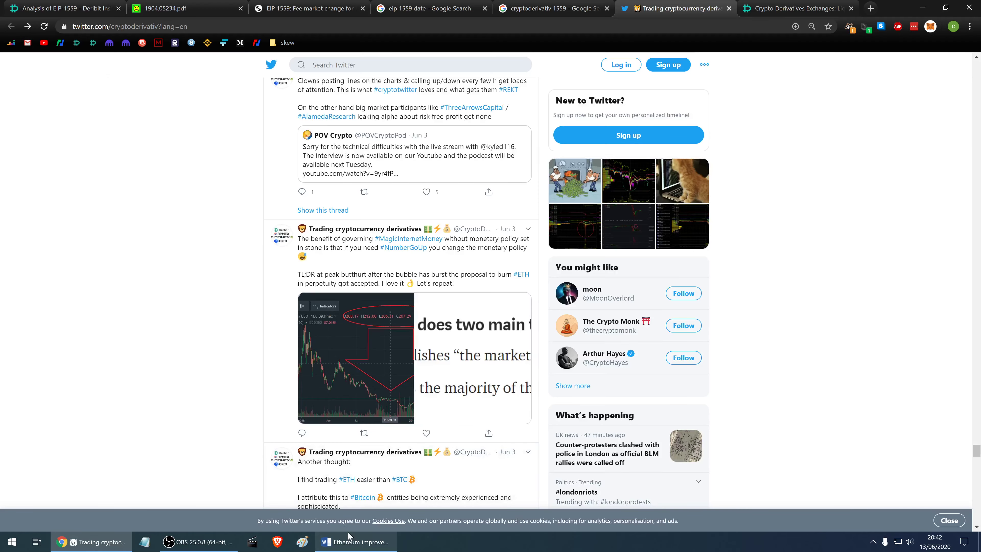
left_click(349, 541)
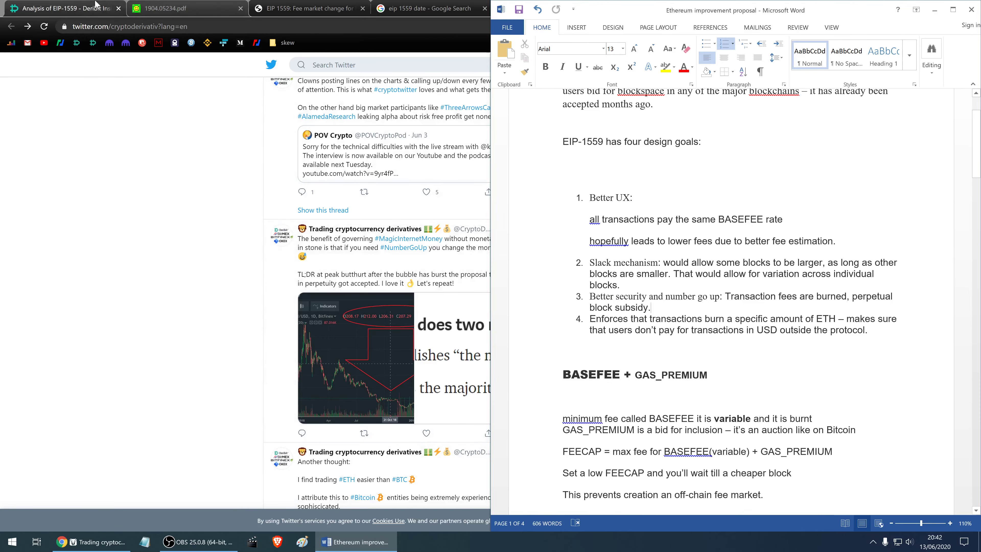
Dock the Deribit article on the left half and place the cursor in design-goal items 3 and 4.
left_click(95, 5)
left_click_drag(888, 5, 3, 200)
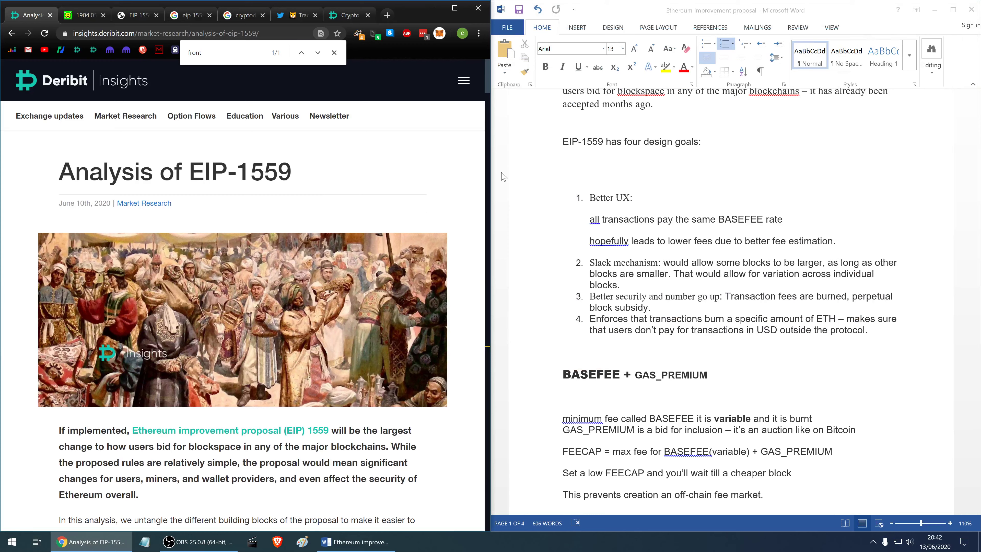
left_click(652, 307)
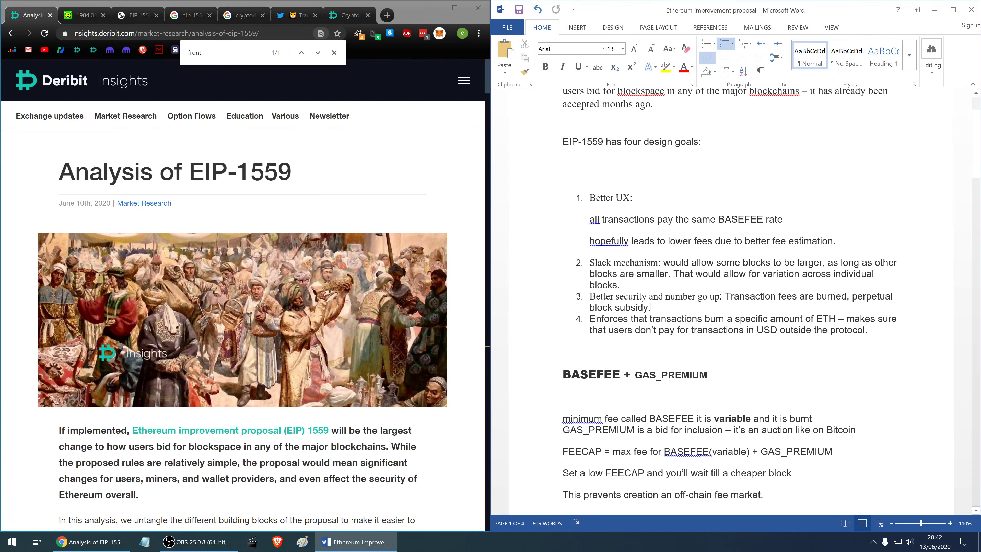
left_click(693, 330)
scroll(731, 294, "down", 6)
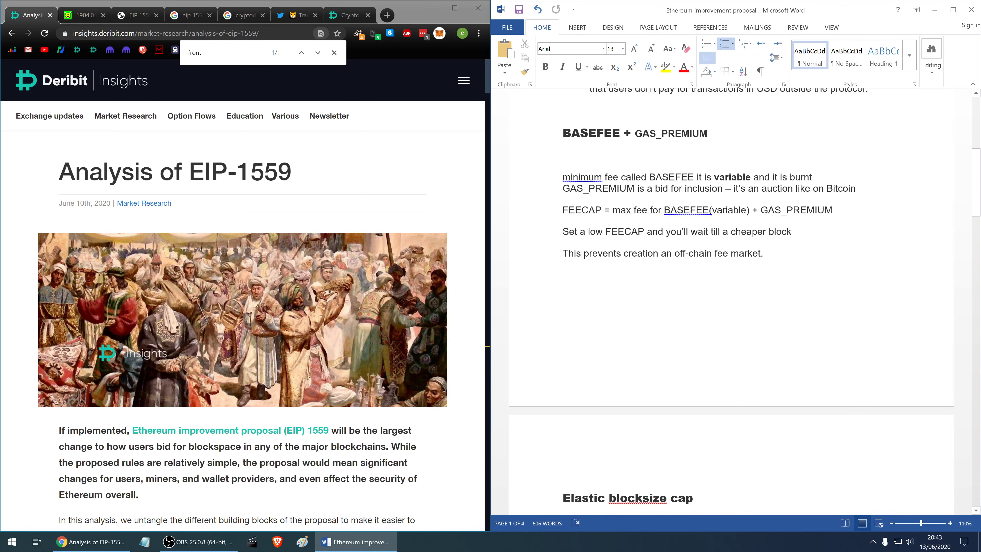
scroll(731, 301, "up", 3)
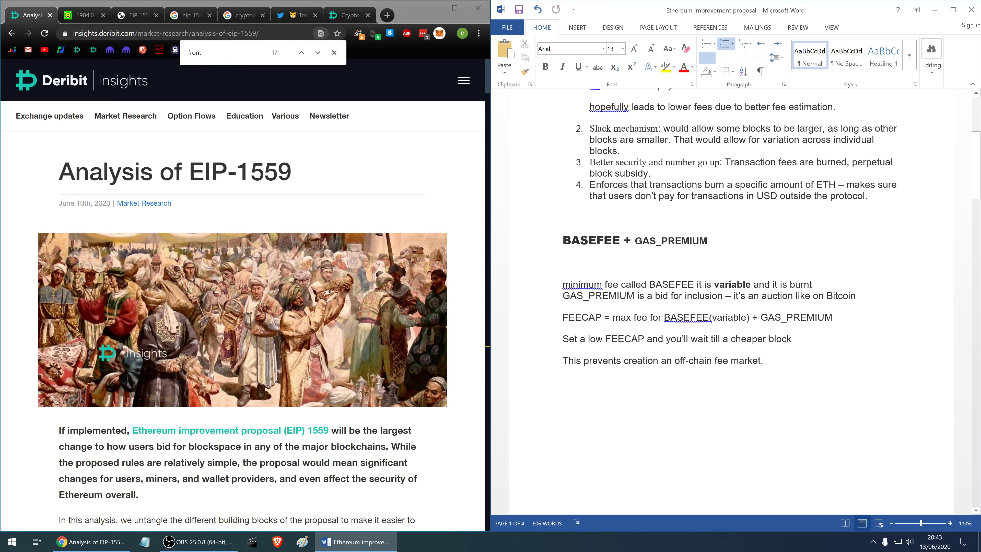
left_click_drag(605, 317, 563, 318)
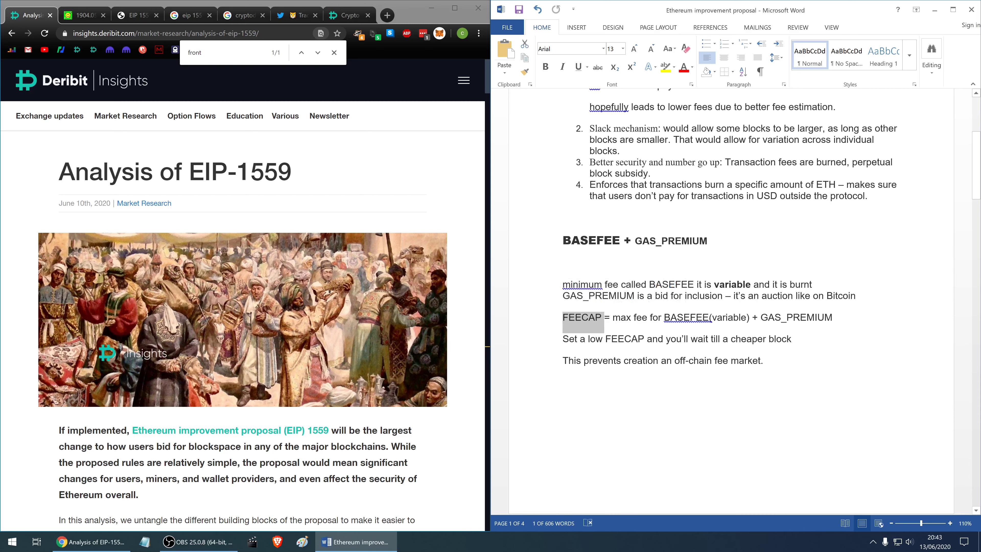
left_click(792, 339)
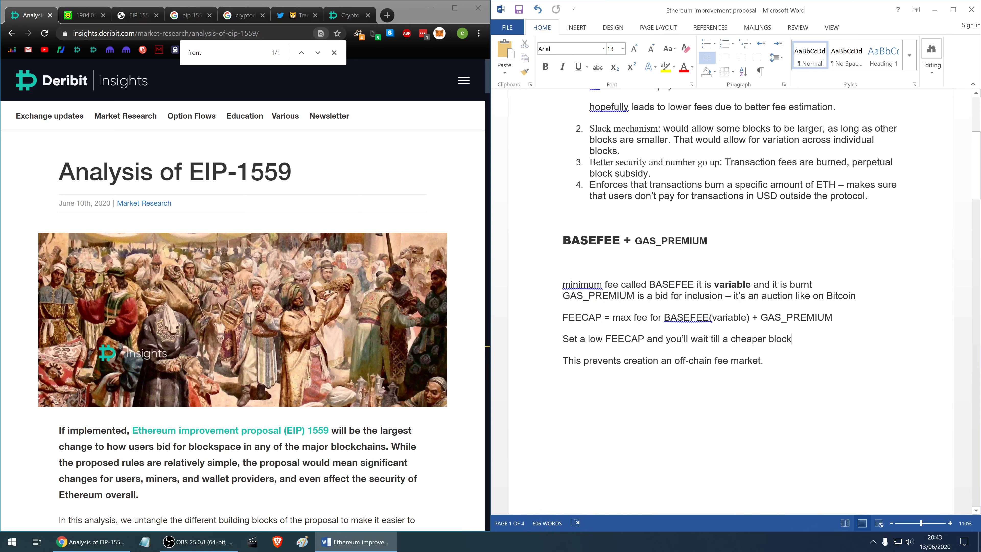
left_click_drag(712, 318, 664, 317)
left_click(635, 387)
Scroll through the article and highlight its 10M gas figure.
scroll(635, 386, "down", 3)
scroll(635, 386, "down", 3)
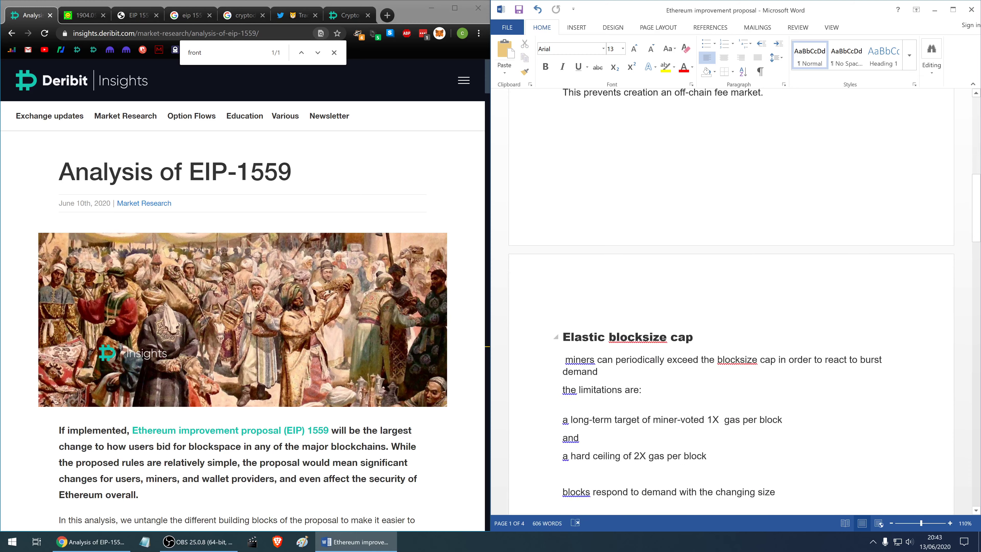
scroll(634, 386, "down", 3)
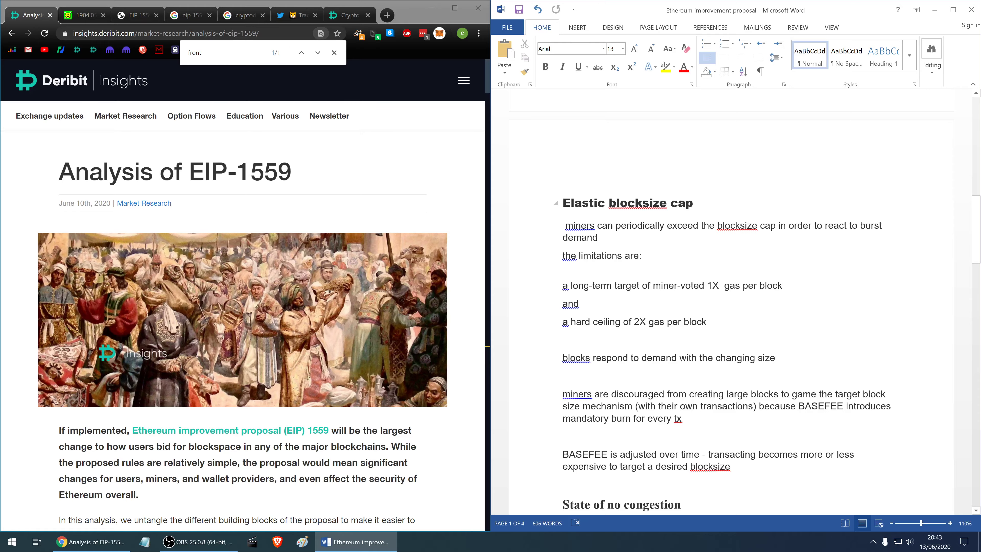
scroll(450, 285, "down", 5)
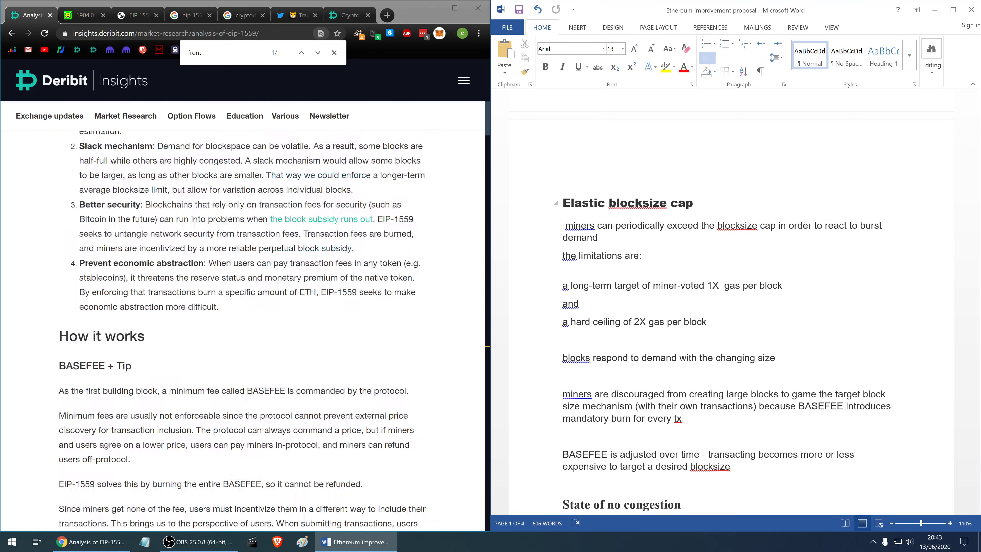
scroll(243, 236, "down", 15)
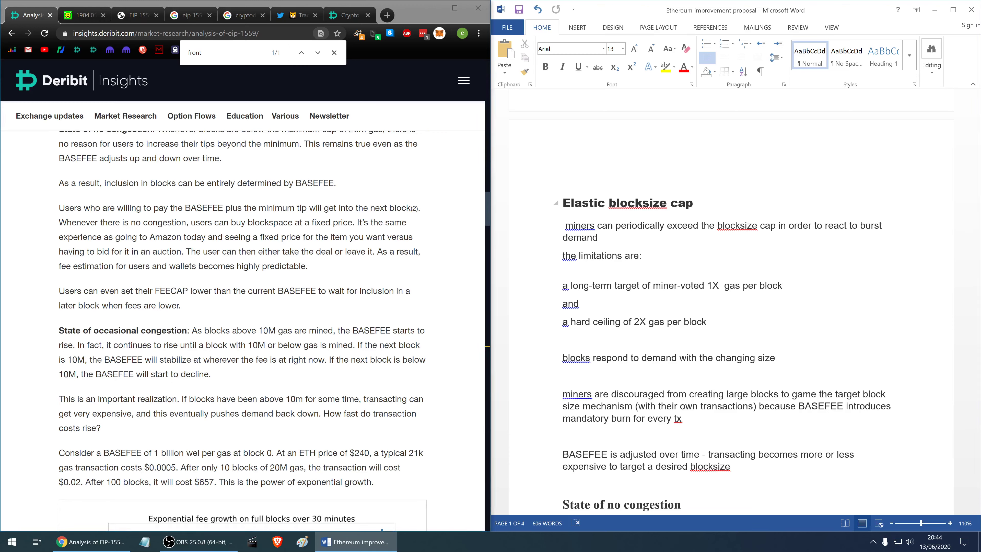
left_click_drag(276, 330, 256, 331)
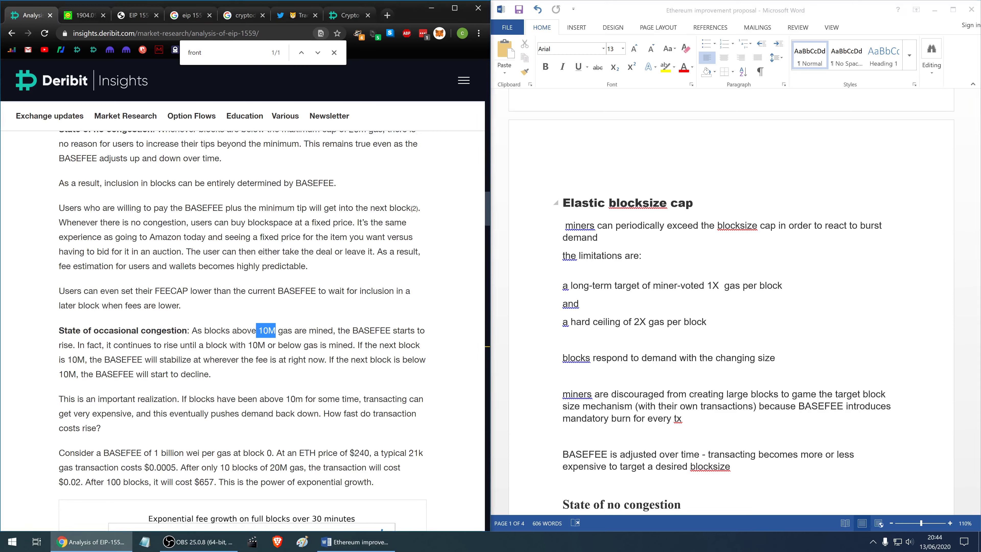
scroll(307, 265, "down", 3)
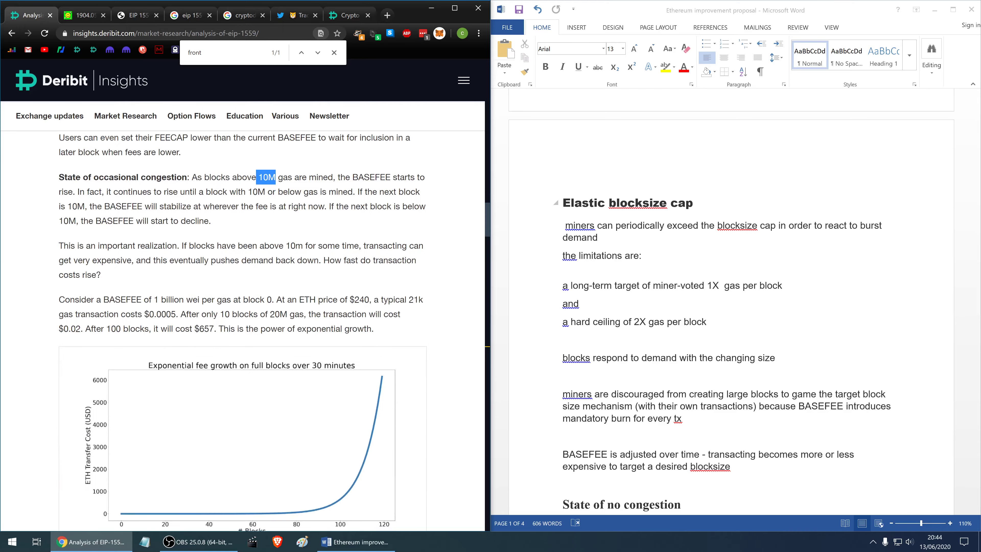
scroll(307, 265, "up", 2)
scroll(309, 265, "up", 3)
scroll(329, 264, "down", 3)
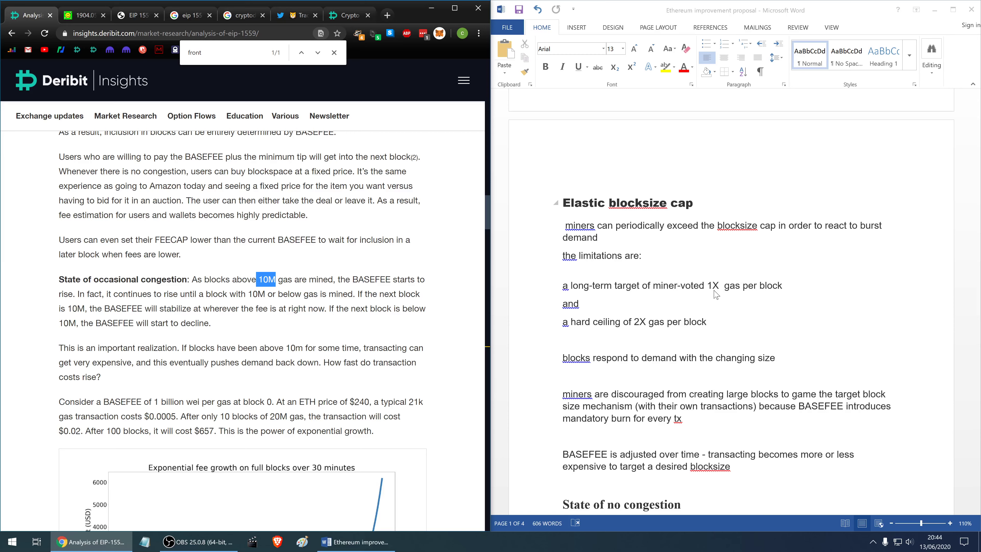
Highlight the 1X target and 2X gas ceiling values in the Elastic blocksize cap notes.
left_click(726, 286)
left_click_drag(723, 285, 707, 285)
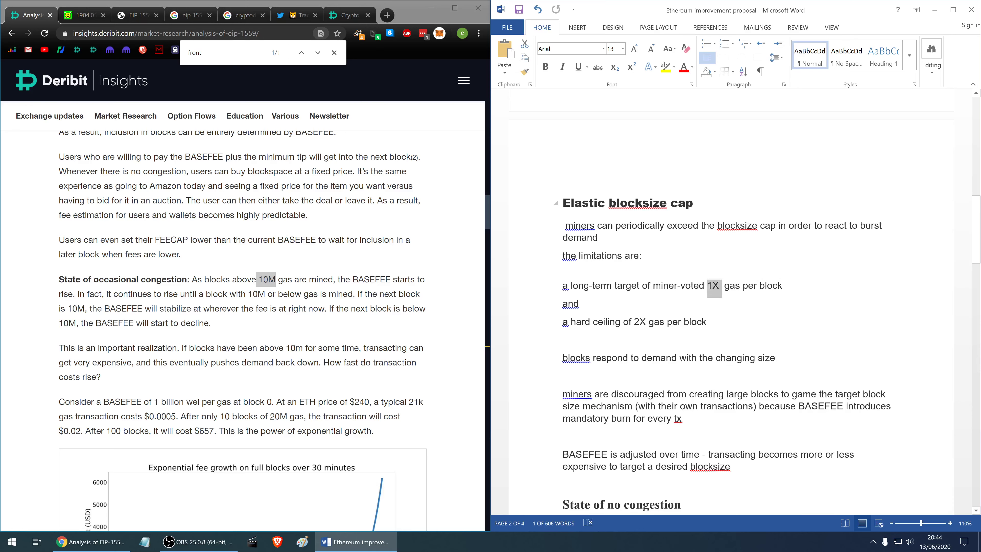
left_click_drag(635, 321, 667, 322)
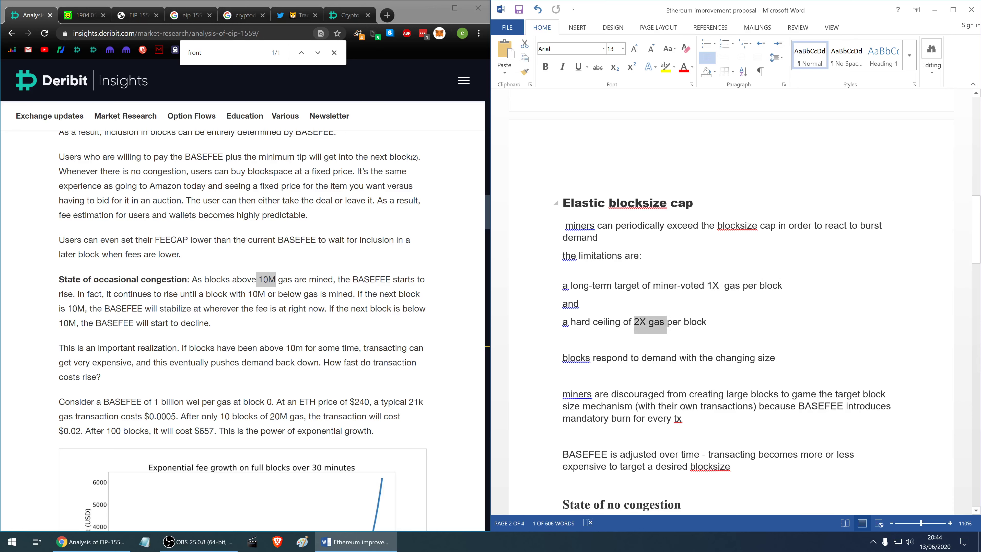
left_click(767, 285)
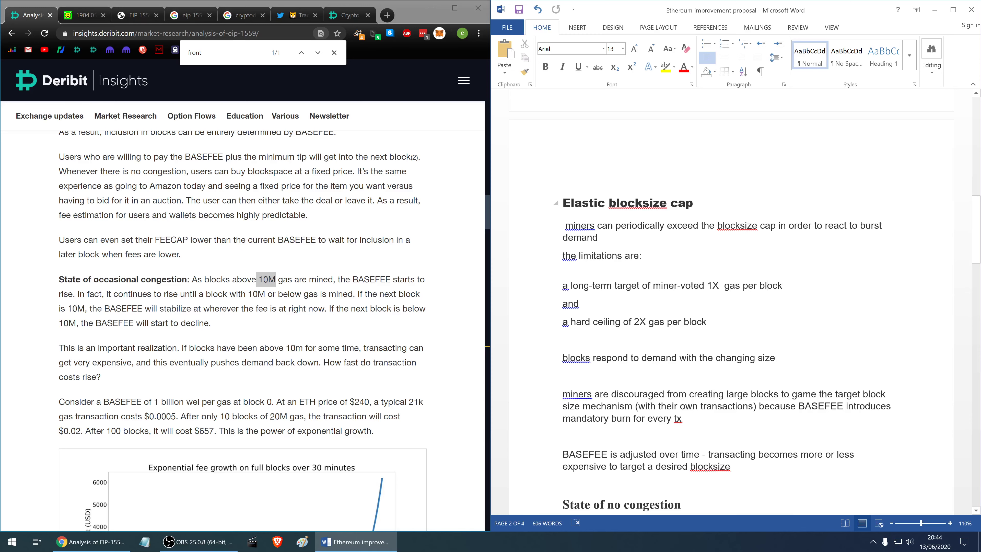
left_click(719, 323)
scroll(730, 301, "down", 3)
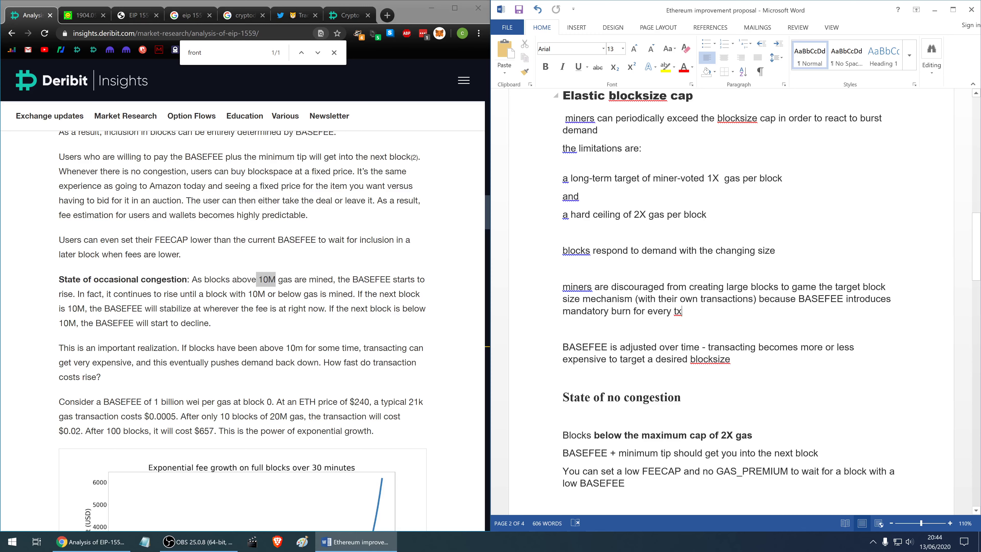
Scroll to the occasional congestion notes, briefly highlighting 'Blocks below the maximum cap of 2X gas'.
scroll(730, 301, "down", 4)
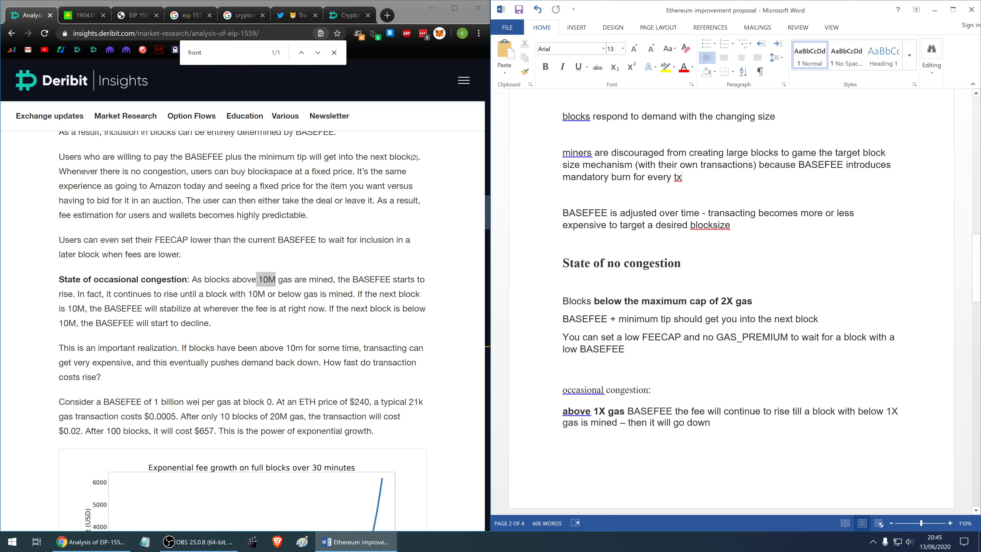
scroll(731, 301, "down", 4)
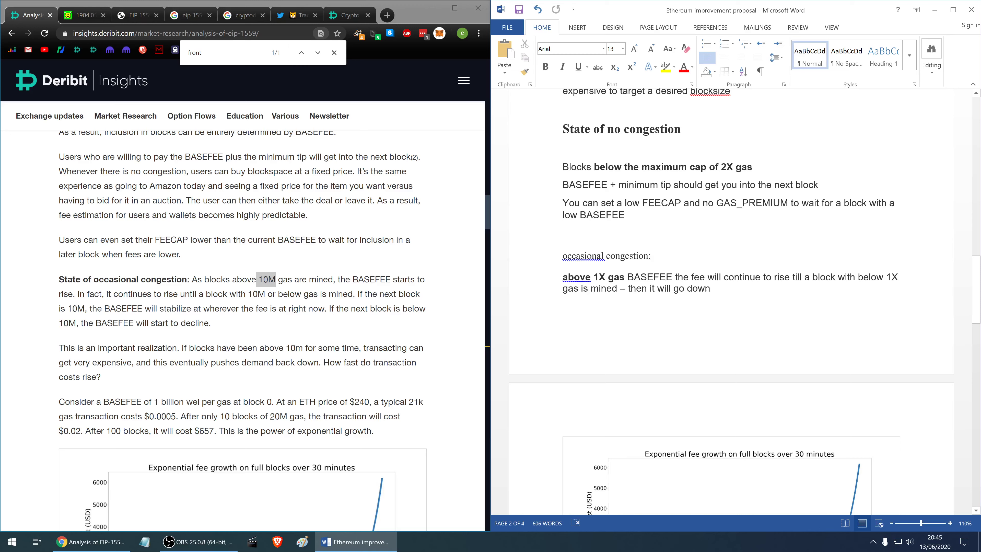
left_click_drag(756, 166, 561, 167)
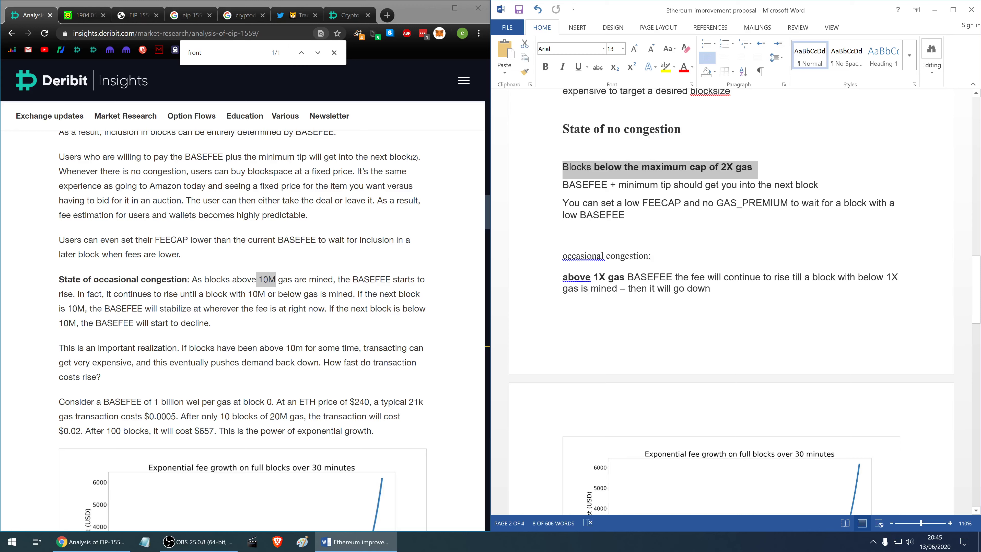
key("Left")
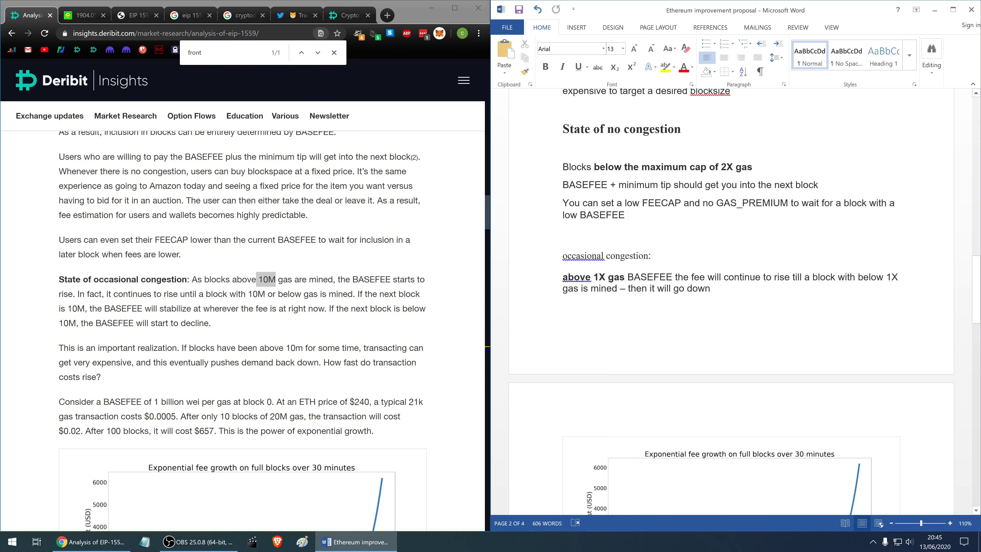
scroll(731, 302, "down", 2)
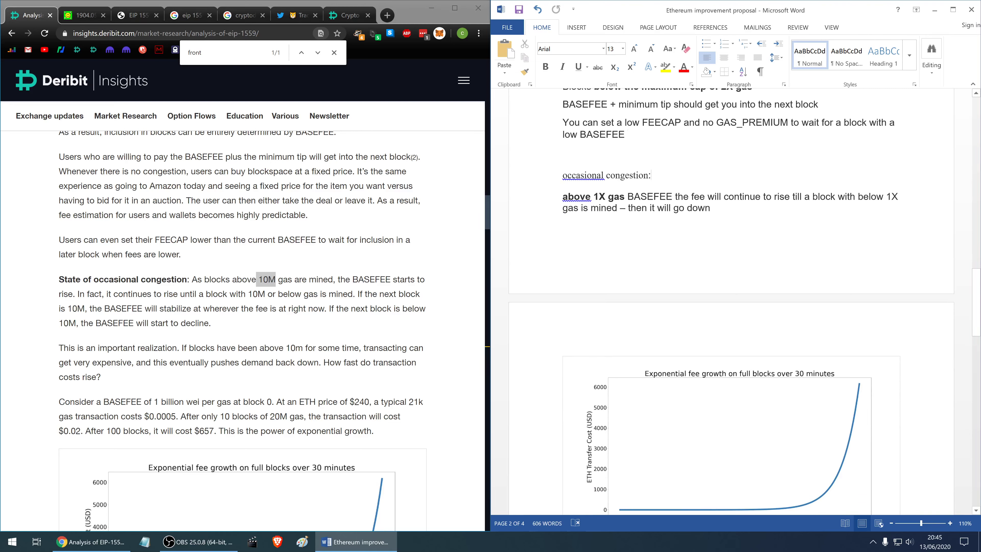
Highlight 'occasional congestion' and 'above 1X', then scroll past the fee growth chart.
left_click_drag(651, 175, 563, 175)
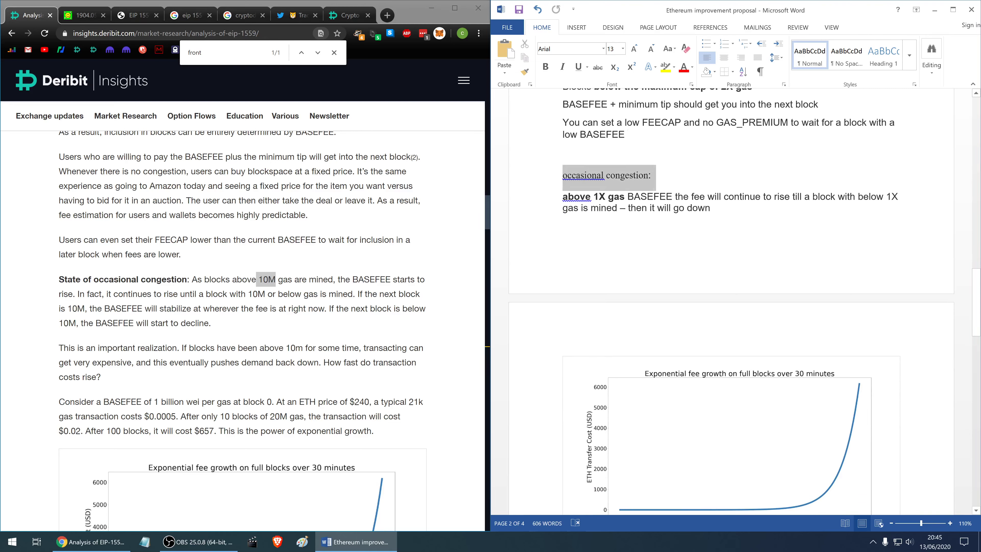
left_click(613, 196)
left_click_drag(609, 197, 563, 201)
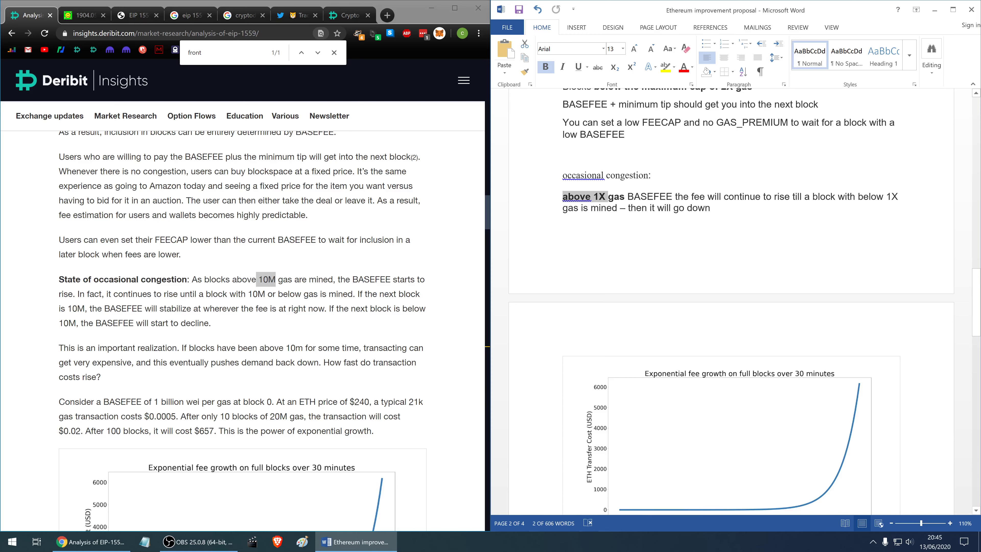
scroll(734, 251, "down", 5)
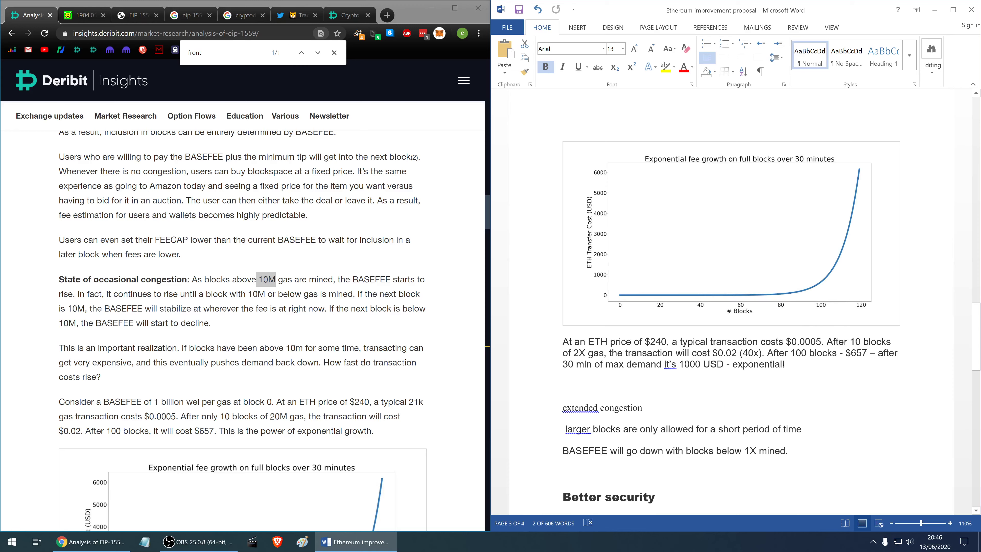
Highlight $0.0005, '2X gas' and 'transaction costs' in the paragraph under the chart.
left_click_drag(821, 341, 787, 342)
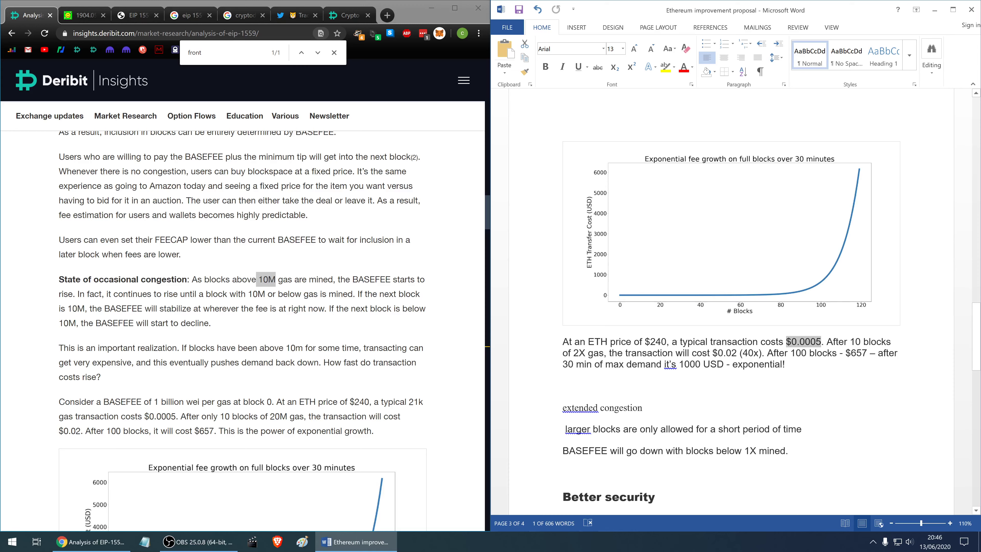
left_click_drag(609, 353, 574, 353)
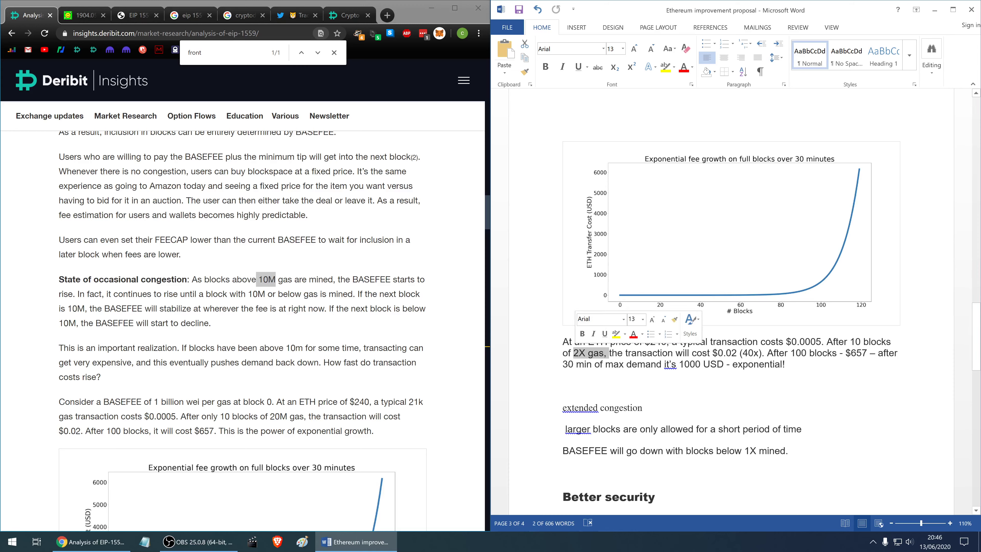
left_click(754, 352)
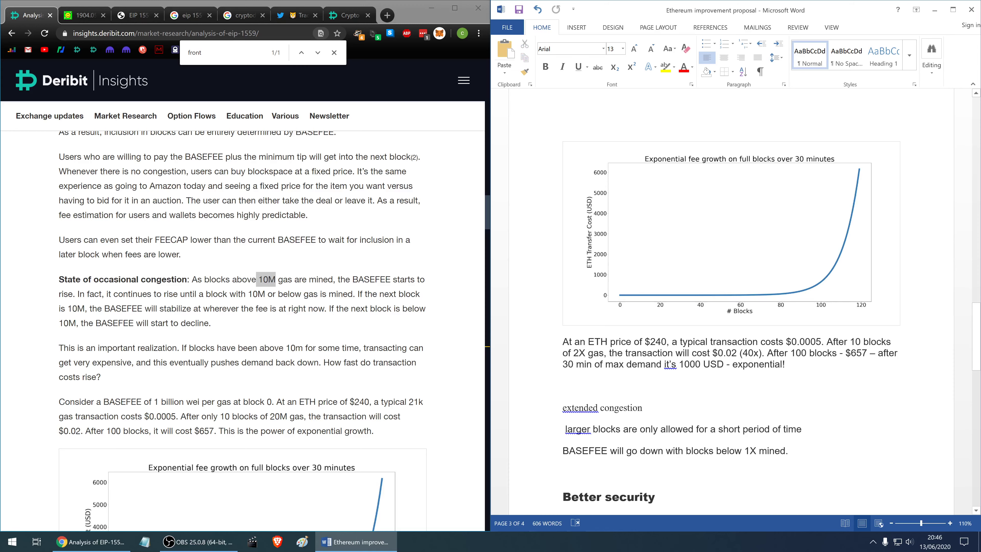
left_click_drag(712, 341, 785, 342)
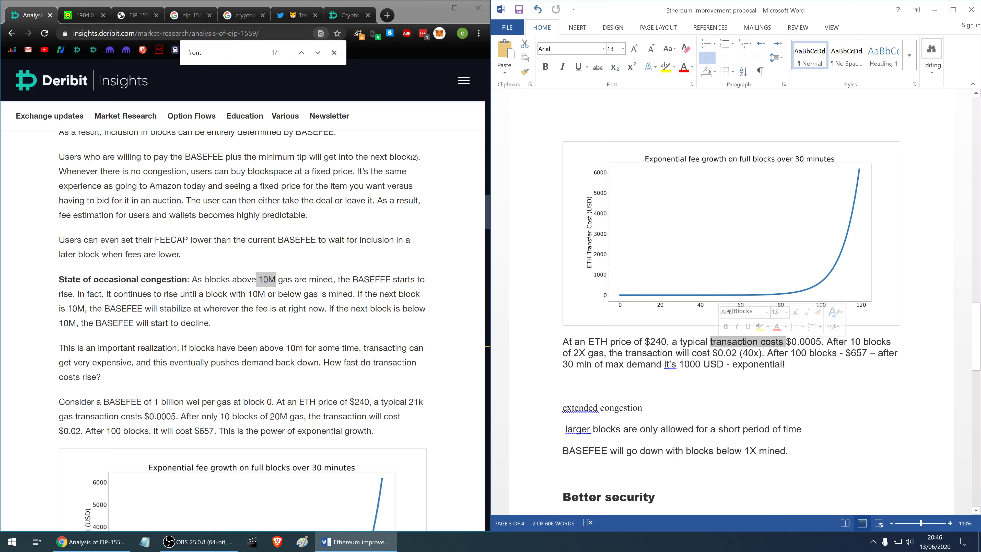
left_click(785, 364)
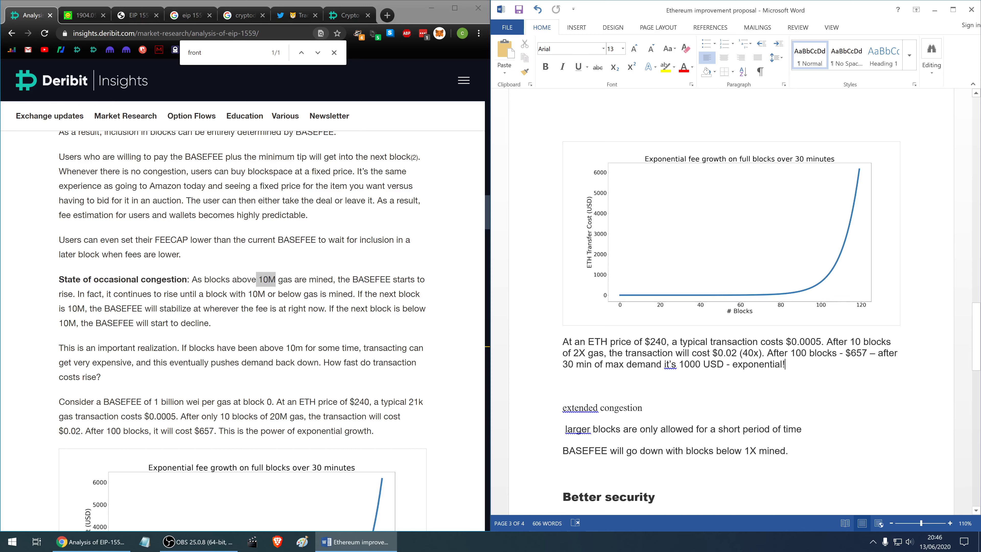
scroll(730, 309, "down", 5)
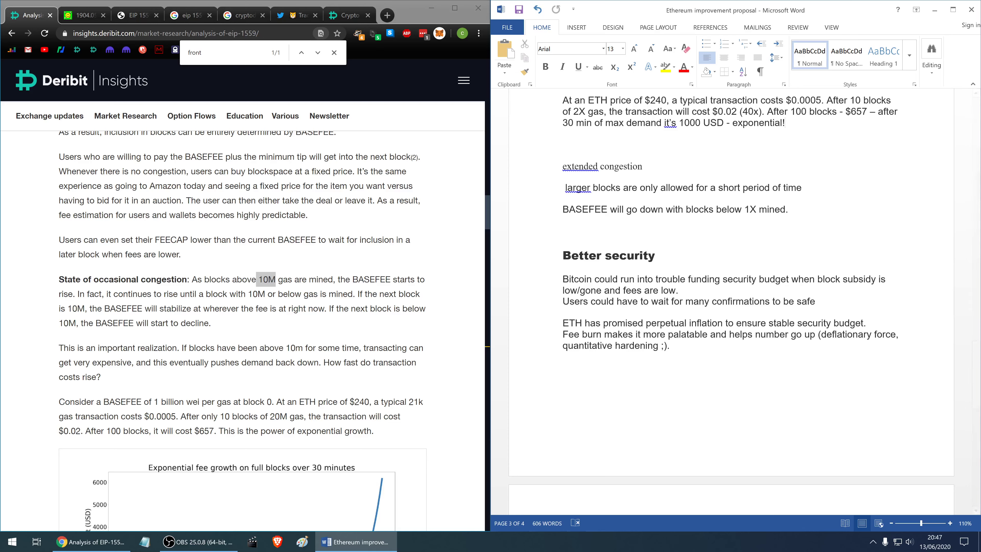
Place the cursor on the blank line above Better security and scroll to Prevent economic abstraction.
left_click(629, 238)
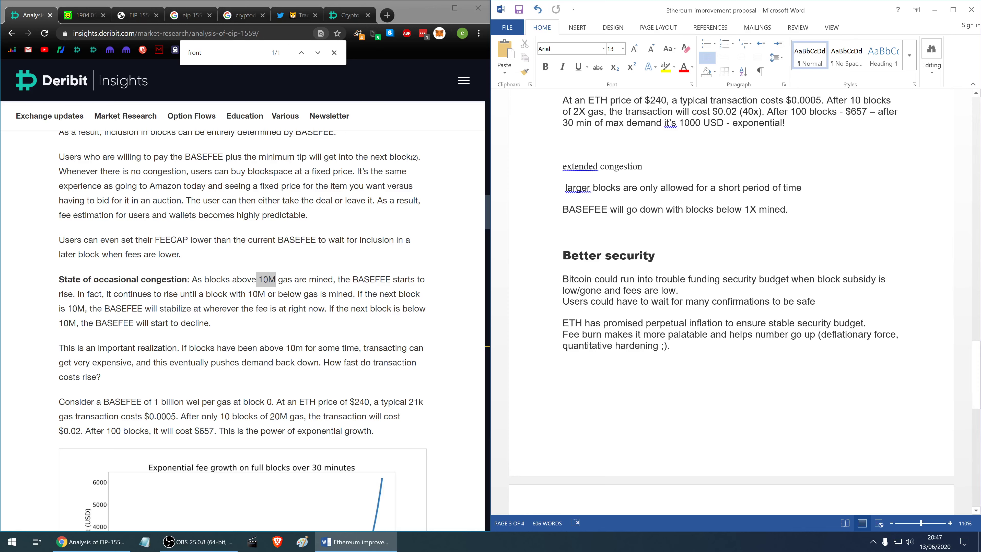
scroll(732, 286, "down", 2)
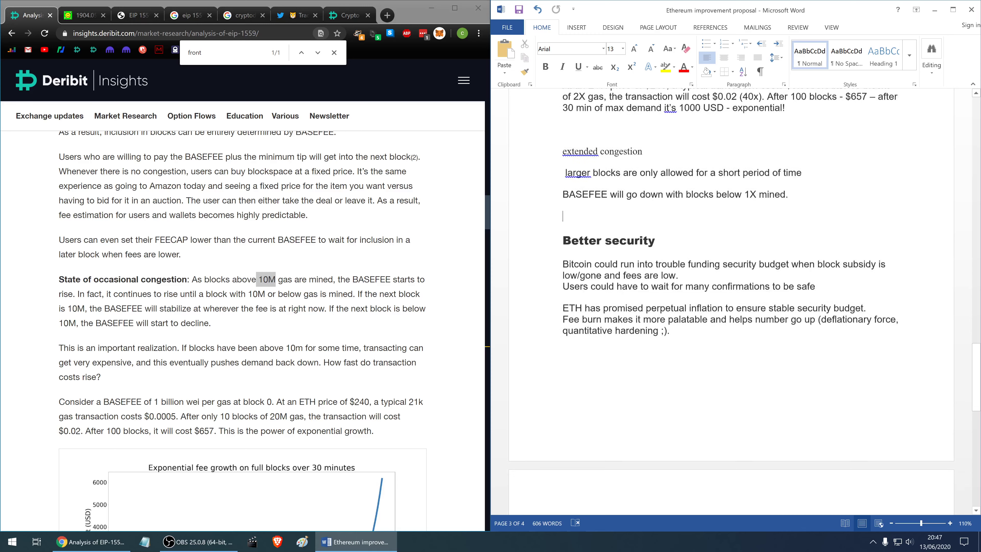
scroll(731, 298, "down", 1)
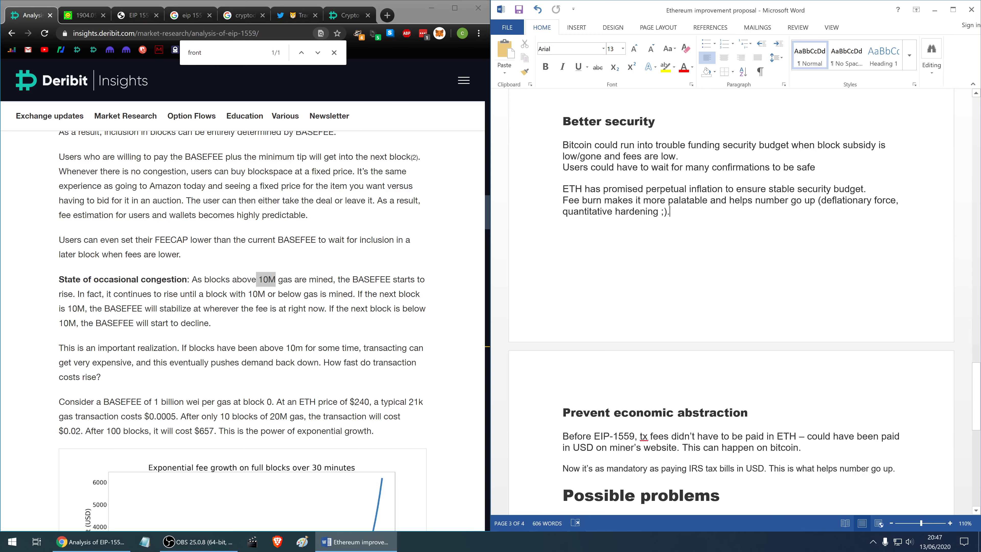
Scroll to Possible problems and Summary, placing the cursor after 'number go up.'.
scroll(730, 301, "down", 4)
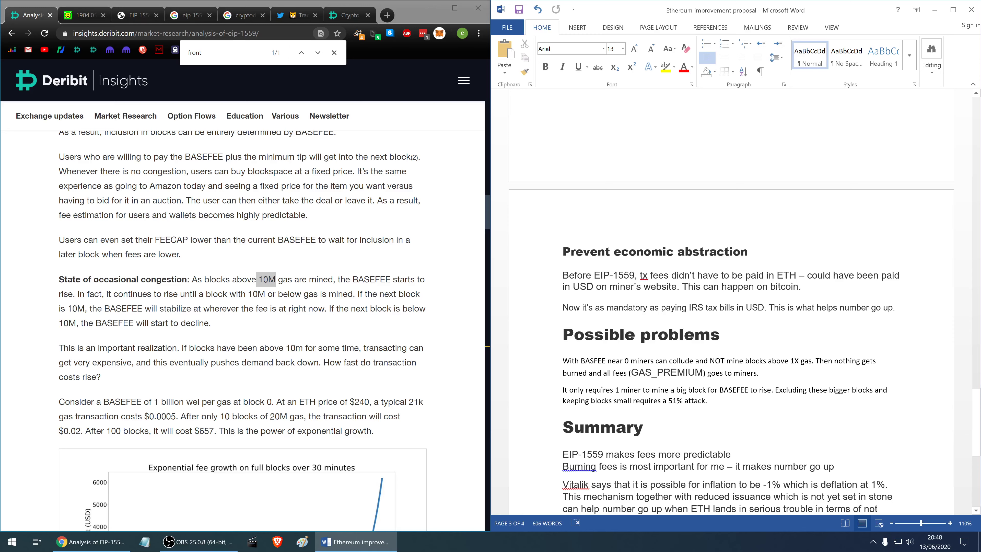
scroll(730, 335, "down", 1)
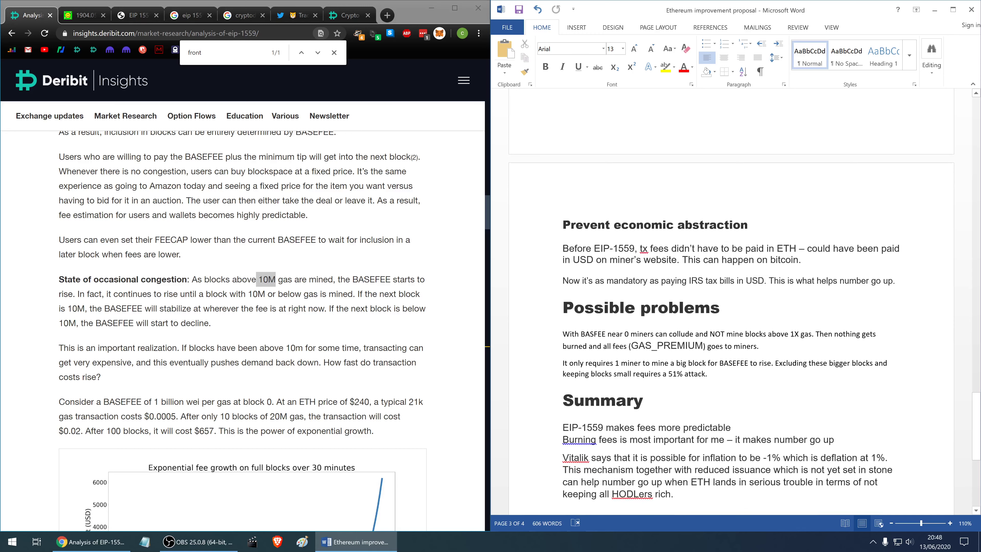
scroll(729, 302, "down", 2)
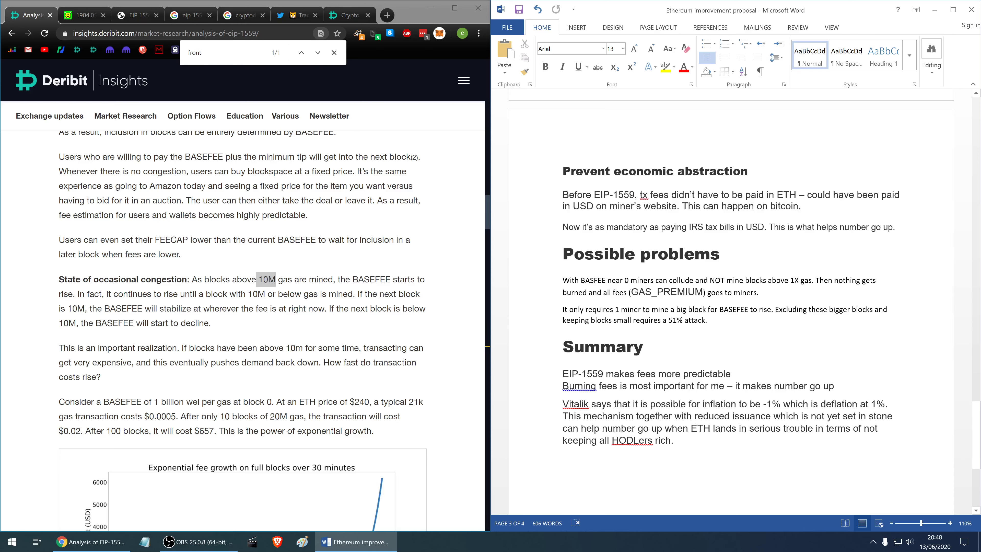
left_click(896, 227)
scroll(744, 287, "down", 3)
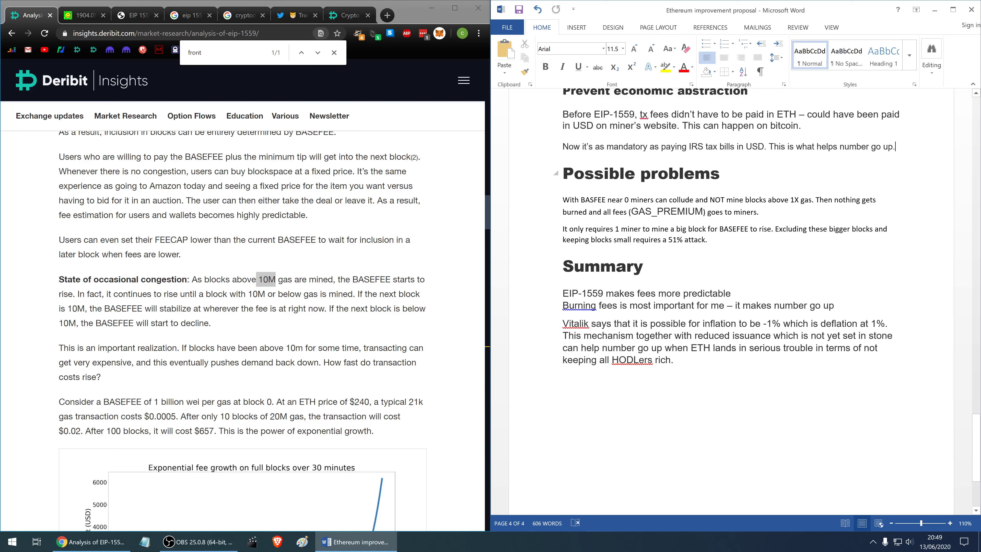
mouse_move(719, 229)
left_mouse_down()
mouse_move(715, 240)
mouse_move(830, 228)
mouse_move(692, 242)
mouse_move(709, 242)
left_mouse_up()
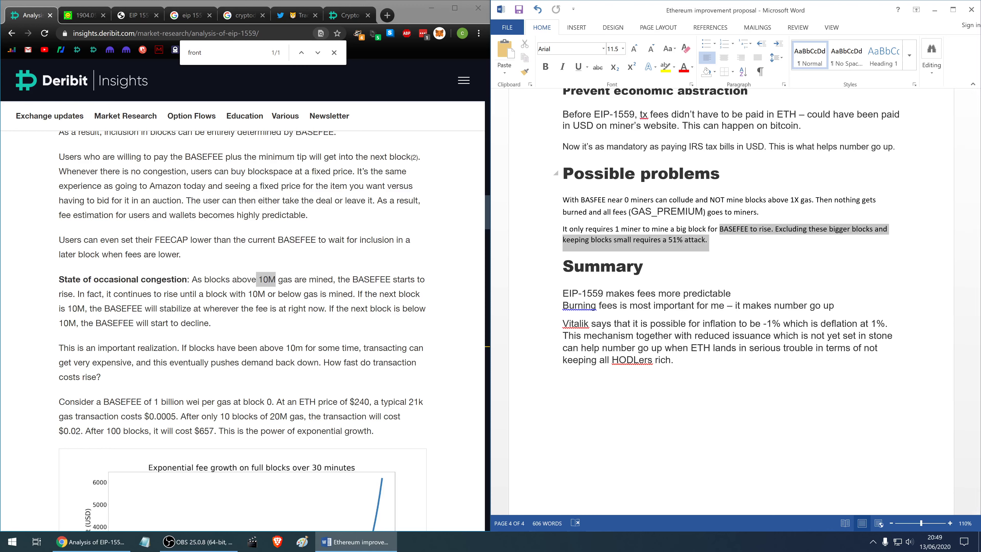
left_click(710, 241)
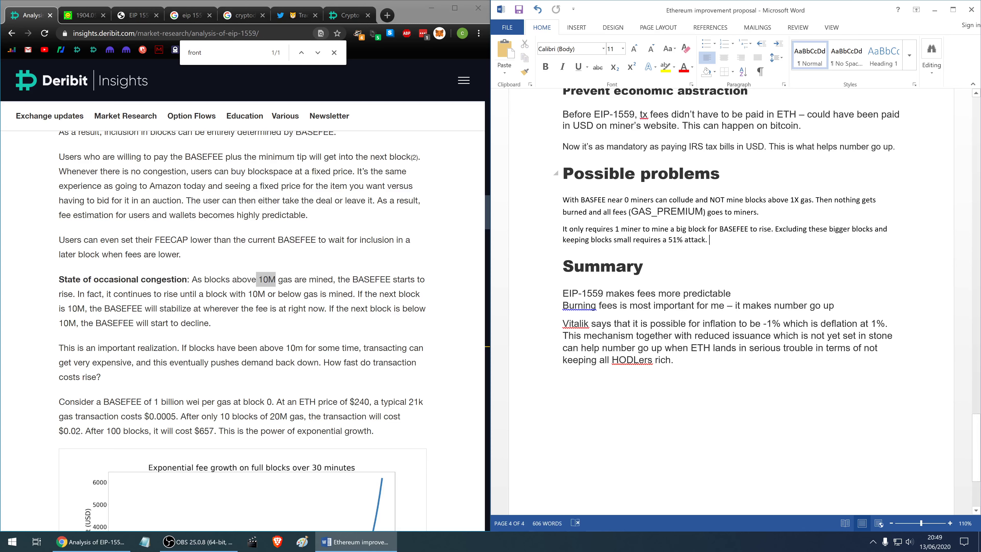